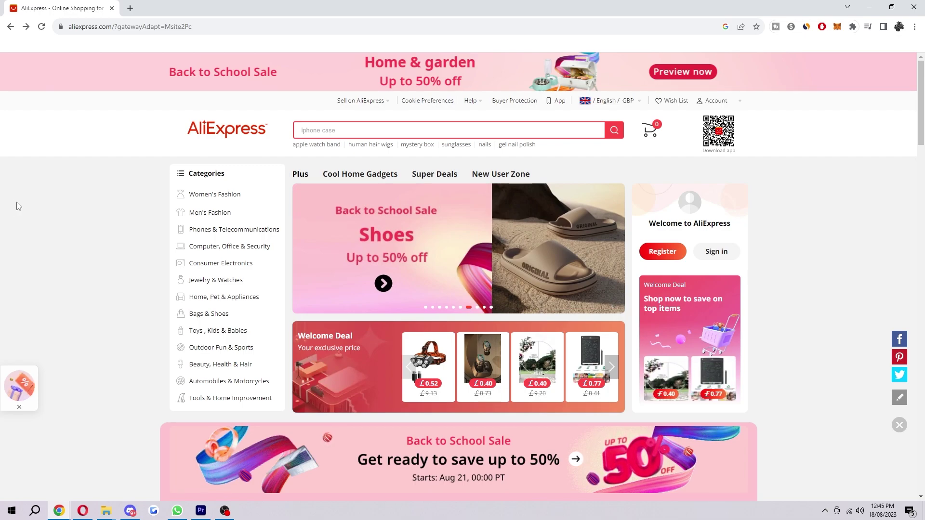
- Scroll the AliExpress home page down to the footer's Affiliate program link under Collaborate with us
scroll(120, 263, down, 15)
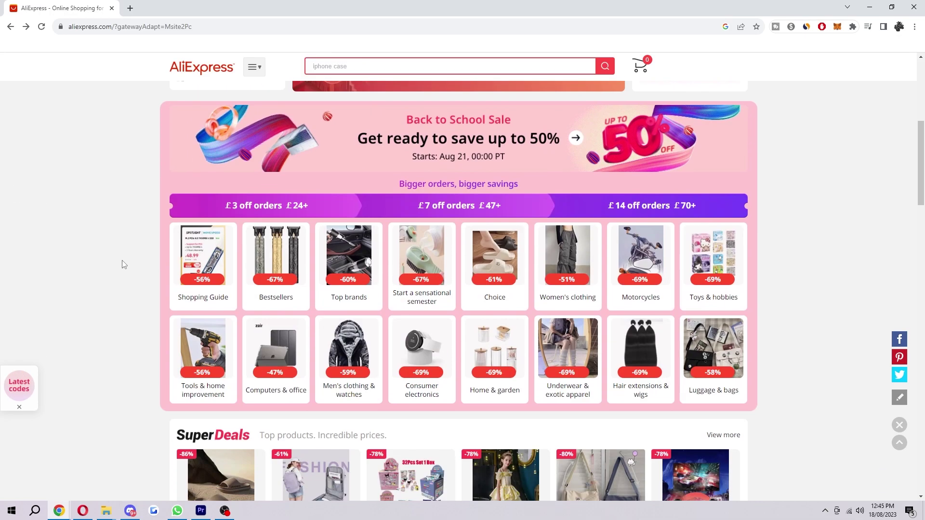
scroll(122, 264, down, 20)
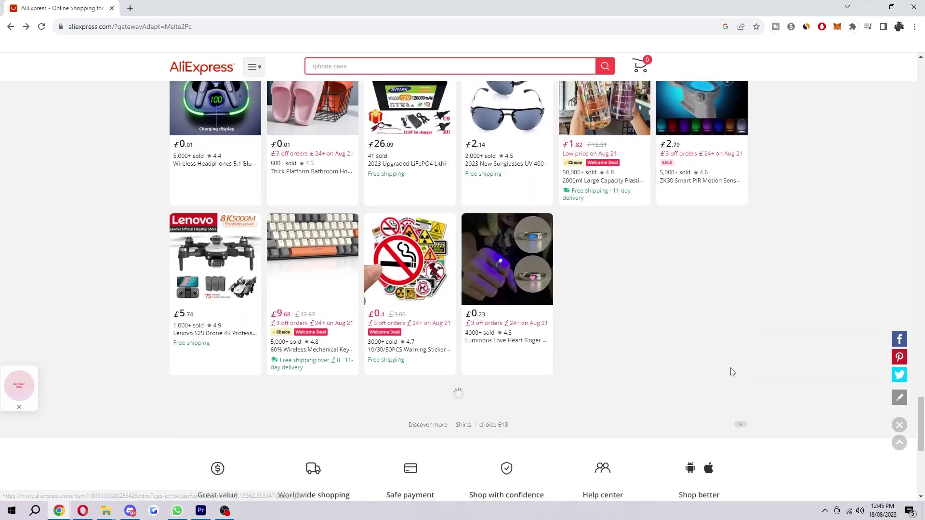
scroll(733, 371, down, 7)
drag(632, 233, 708, 233)
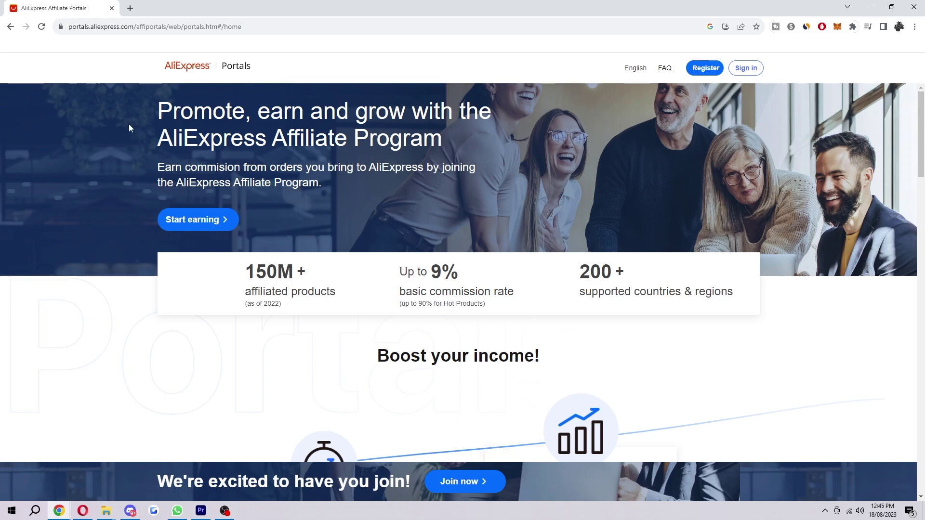
- Highlight the affiliate headline, affiliated products figure, basic commission rate and up-to-90% Hot Products note
drag(161, 116, 449, 138)
click(465, 138)
drag(255, 304, 274, 292)
click(289, 298)
drag(404, 267, 471, 292)
click(492, 308)
drag(402, 303, 485, 315)
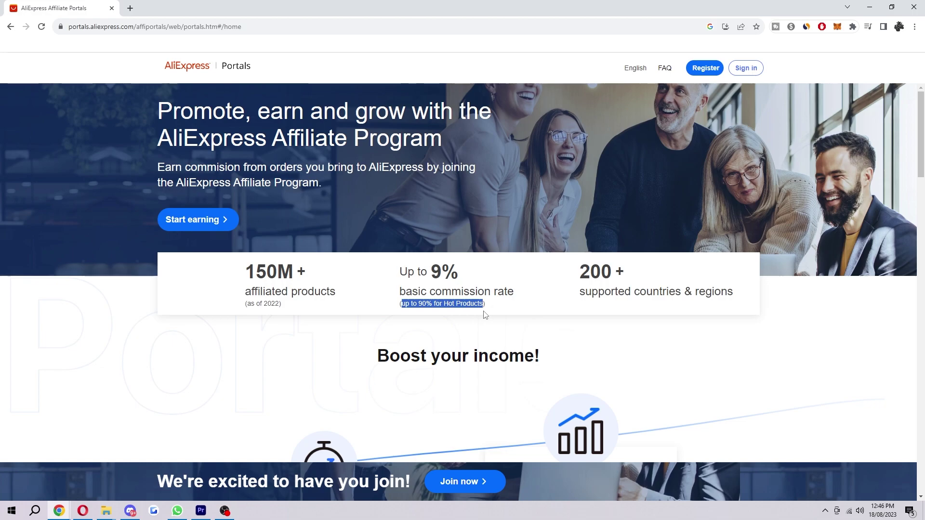
- Scroll through the Portals landing page and back up to the top
scroll(485, 315, down, 6)
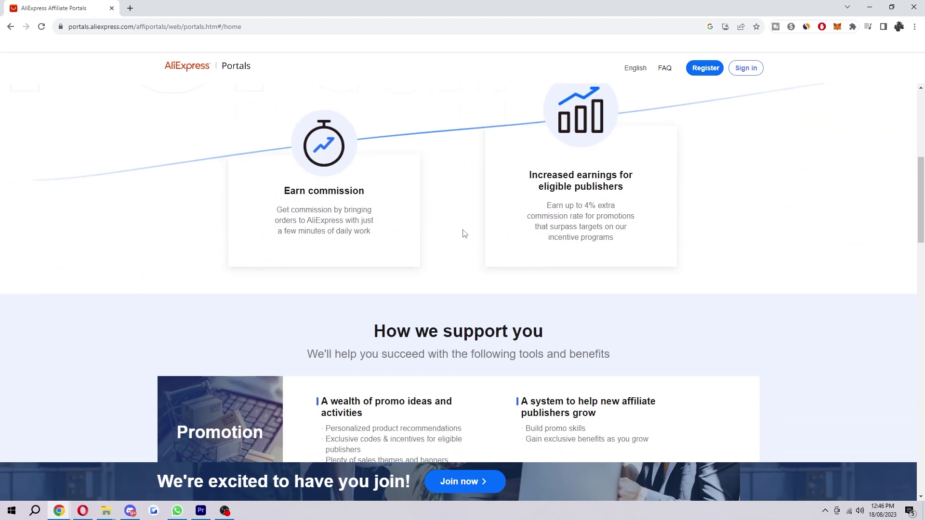
scroll(564, 212, down, 11)
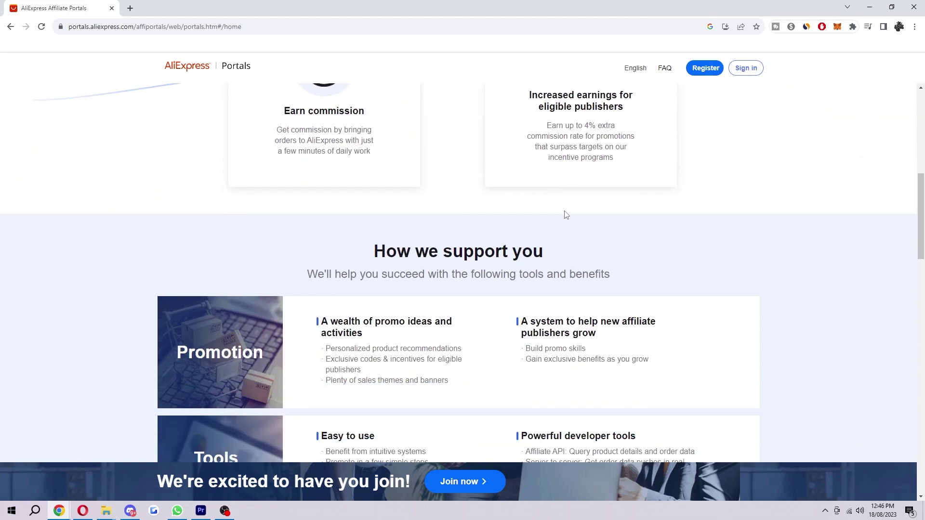
scroll(747, 272, down, 3)
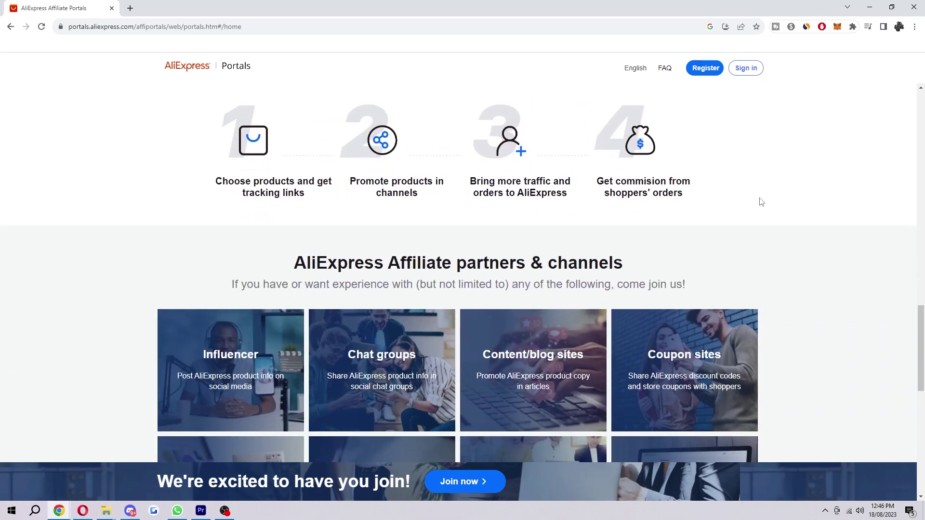
scroll(727, 237, up, 3)
scroll(705, 231, up, 17)
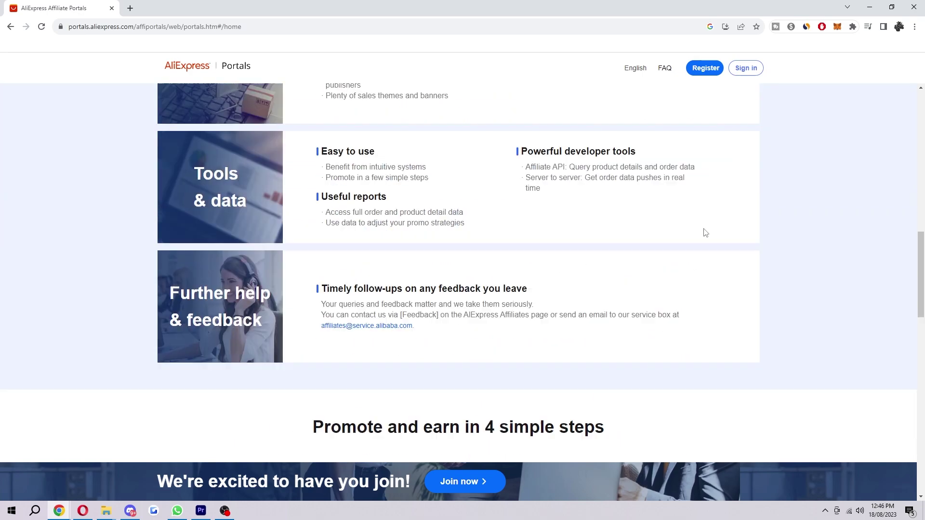
scroll(704, 248, up, 2)
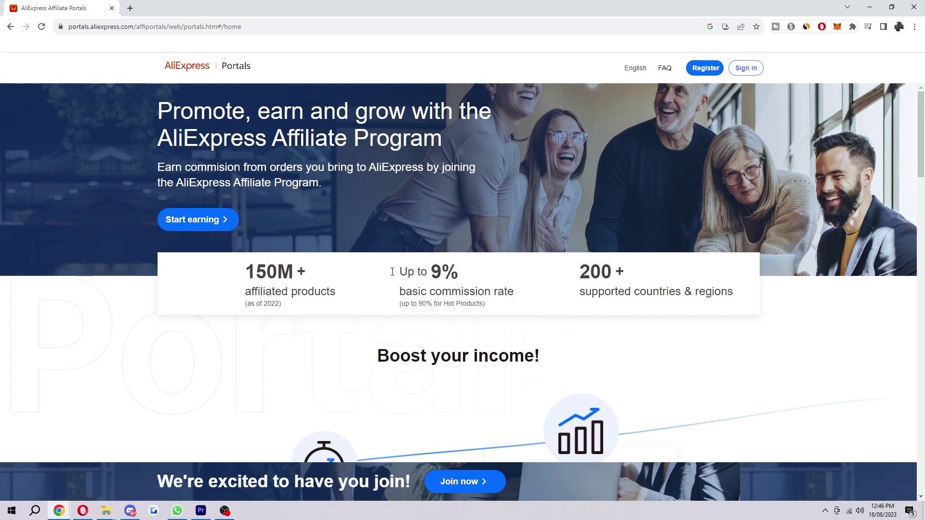
- Begin affiliate sign-up via Start earning, choose Register, and continue with a Google account
click(210, 221)
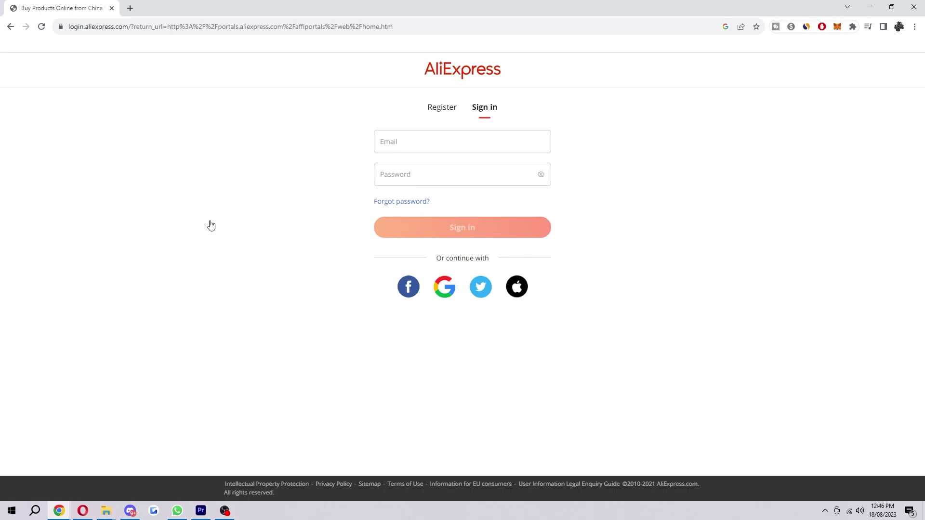
click(453, 139)
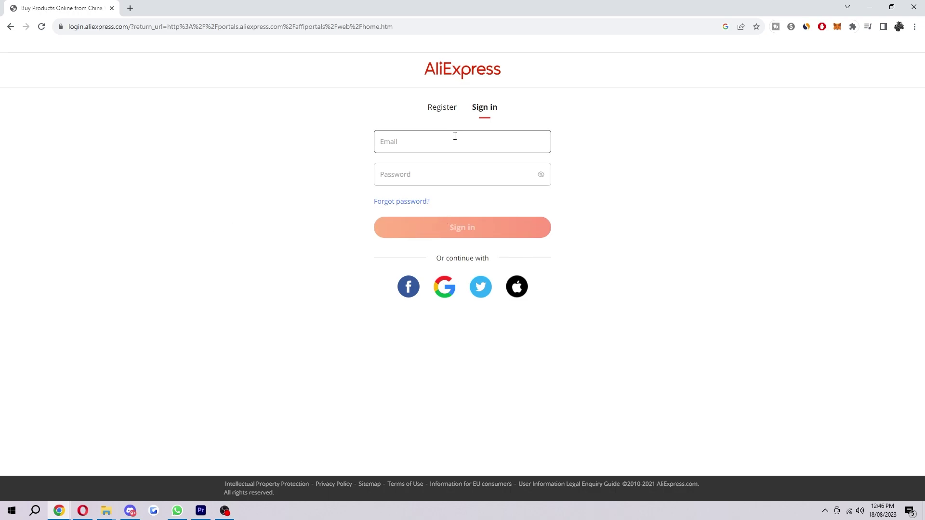
click(436, 107)
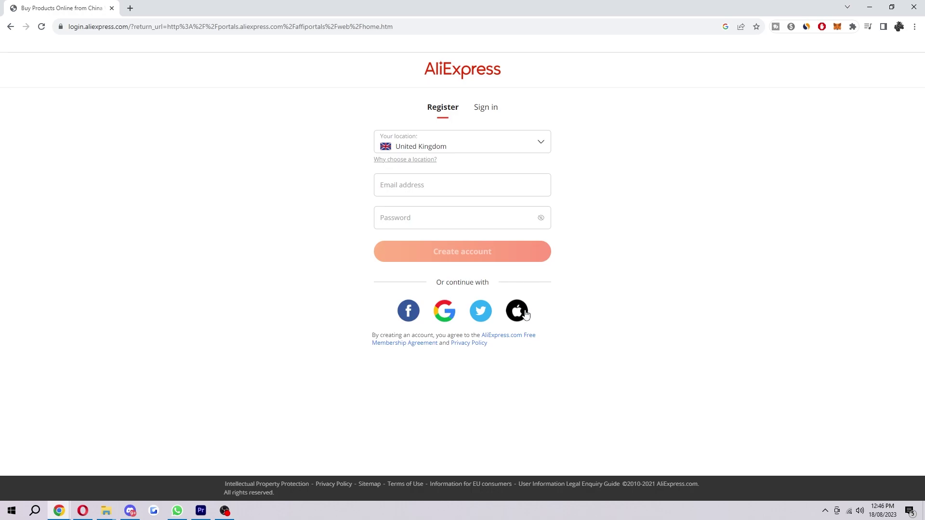
click(450, 313)
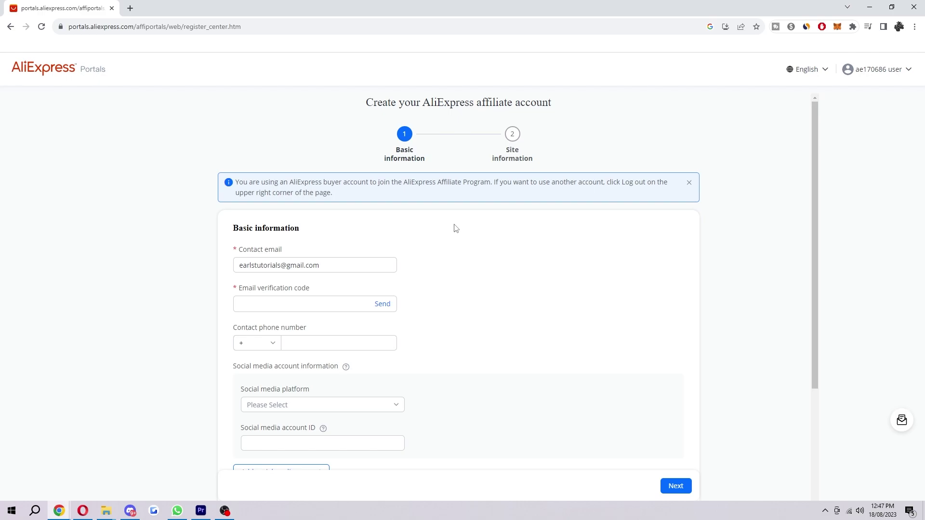
- Request the email verification code, then select the code in the Gmail verification email
scroll(463, 251, down, 2)
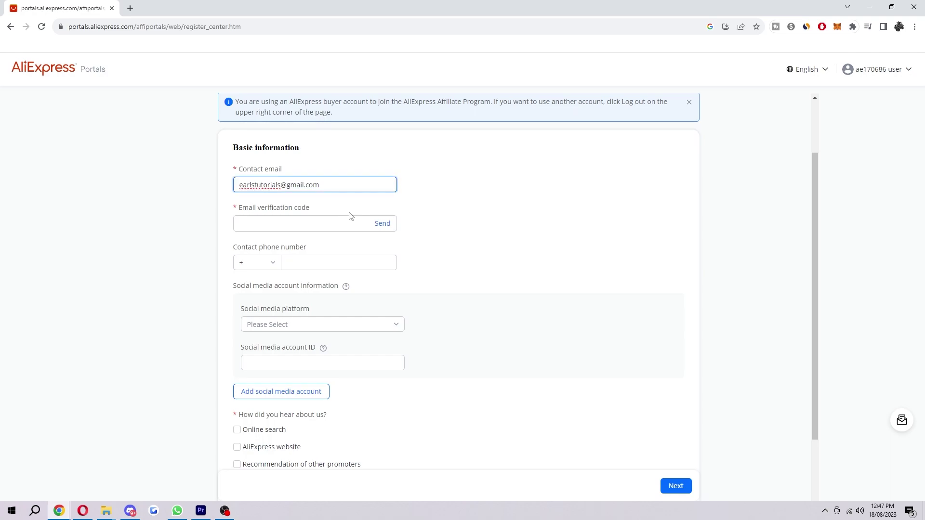
click(388, 225)
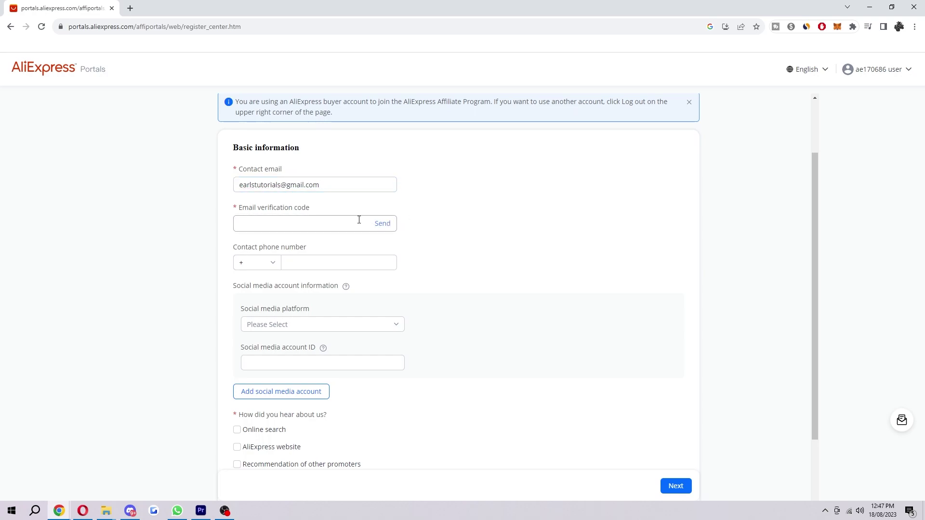
drag(243, 208, 293, 214)
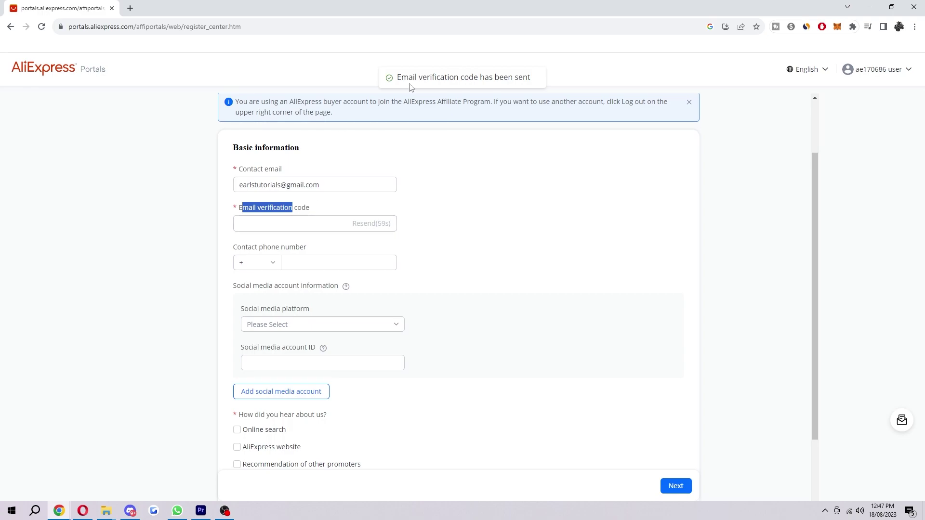
drag(411, 87, 129, 22)
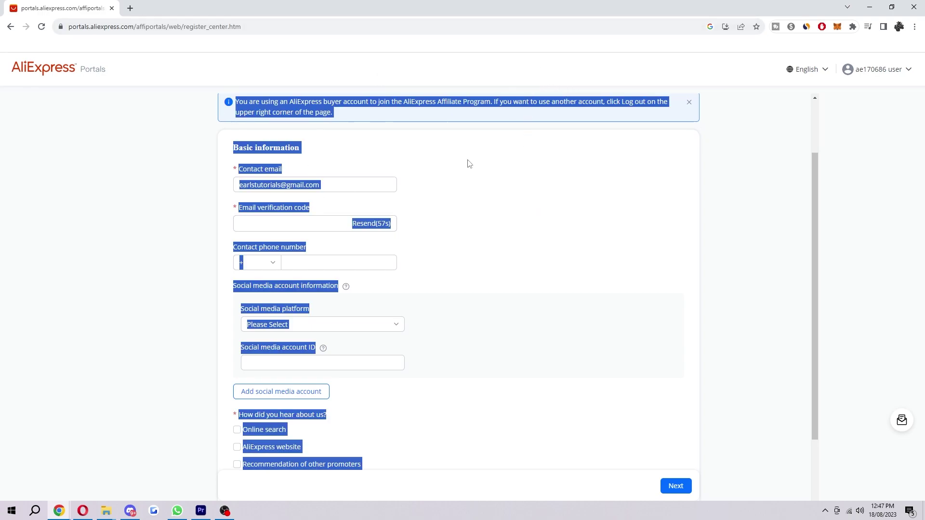
click(466, 163)
click(130, 8)
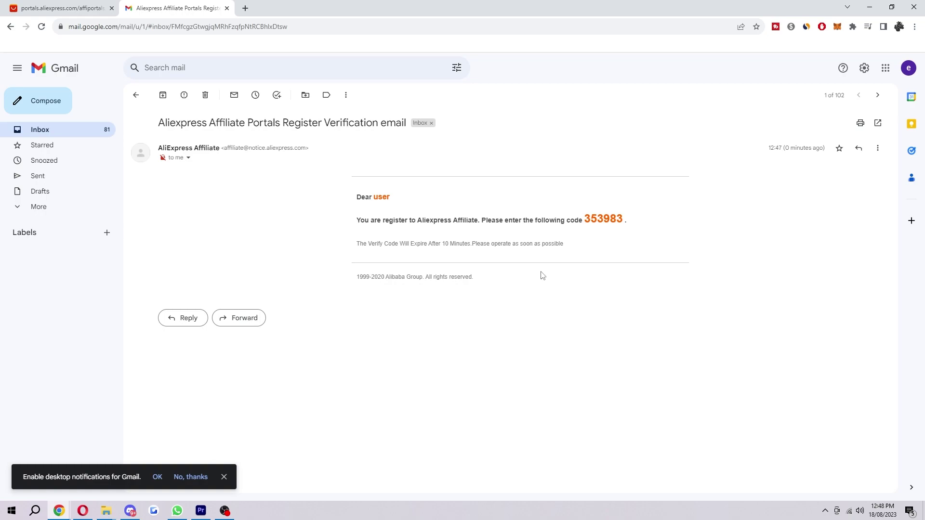
drag(588, 220, 626, 218)
key(ctrl+c)
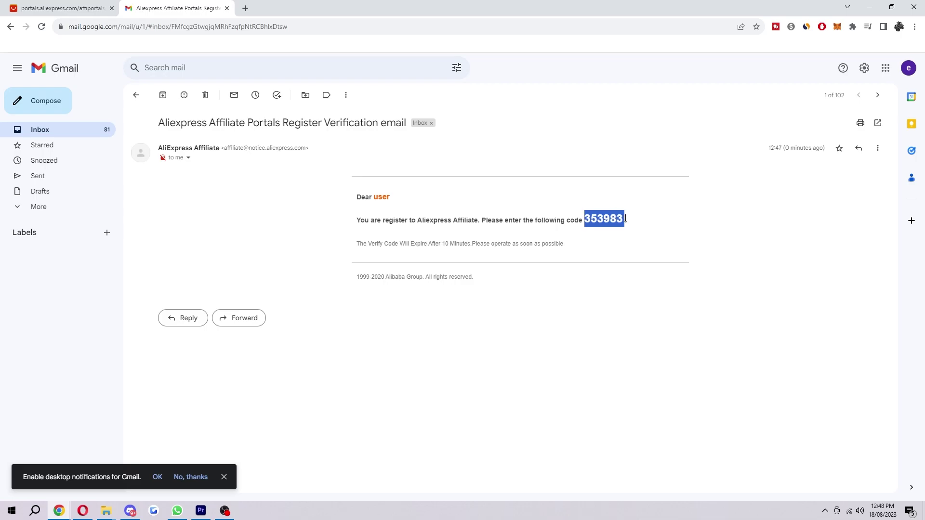
- Paste the emailed verification code into the Email verification code field
click(57, 8)
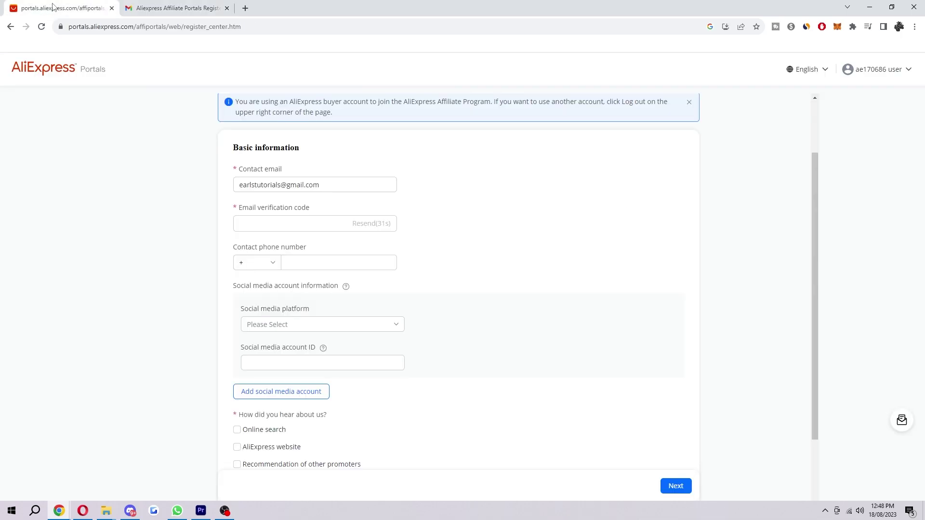
click(284, 222)
key(ctrl+v)
triple_click(236, 255)
click(345, 243)
- Review the social media section's help text, platform list and account ID label without choosing anything
scroll(355, 319, down, 3)
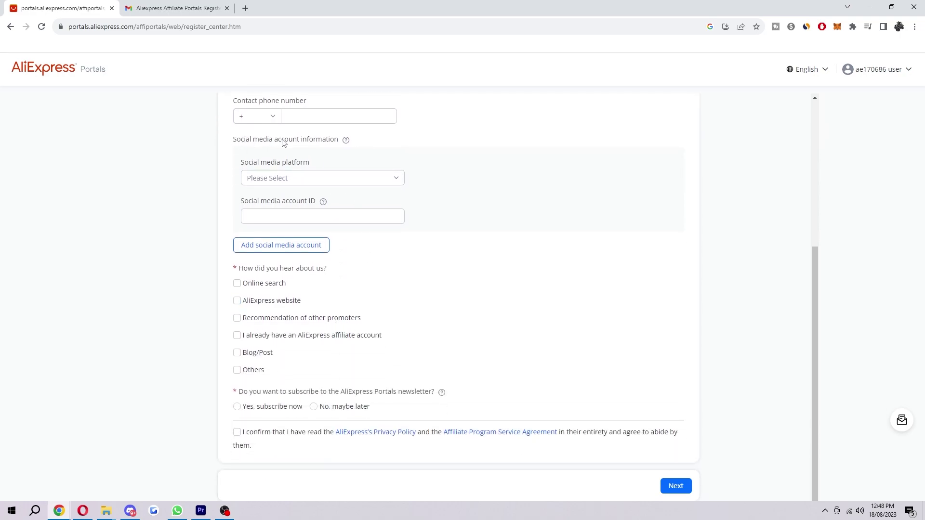
mouse_move(347, 140)
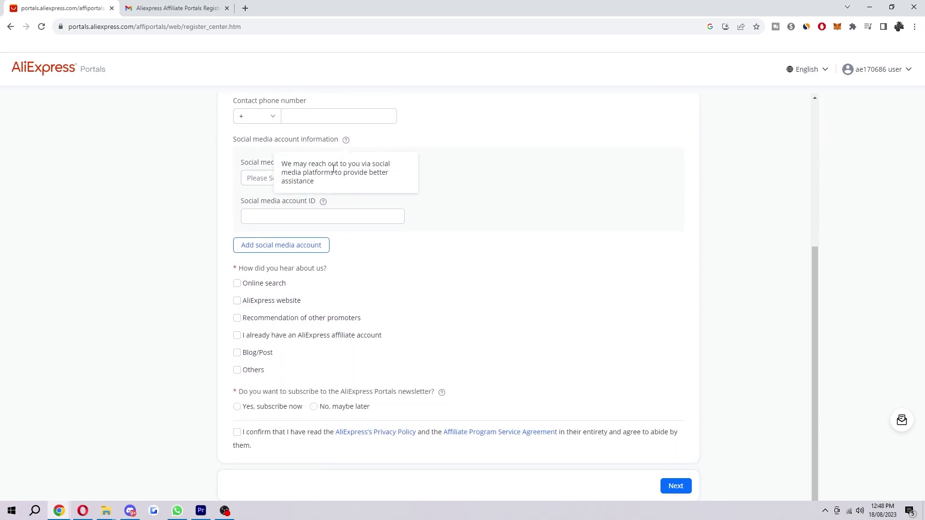
drag(280, 167, 386, 184)
click(444, 187)
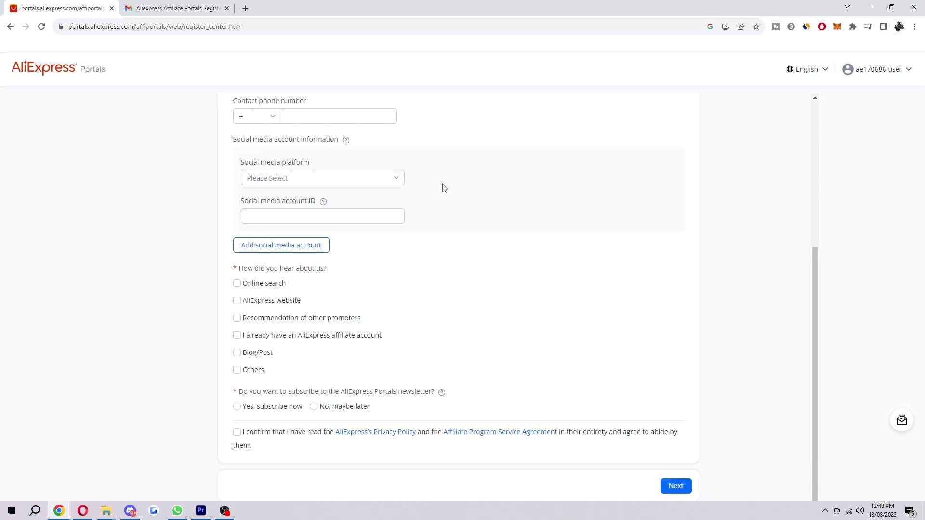
click(395, 183)
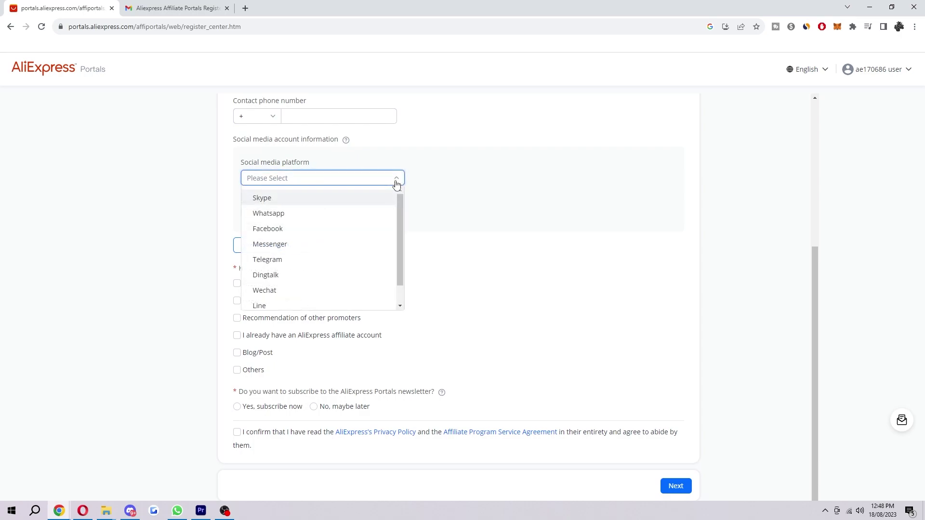
click(481, 187)
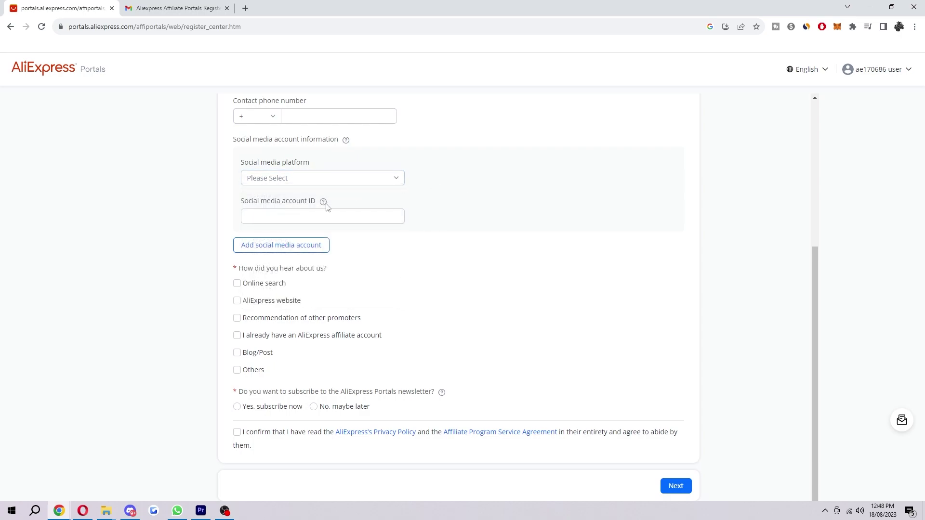
drag(276, 206, 428, 203)
click(451, 201)
- Set the social media platform to Others with platform name Youtube
click(351, 186)
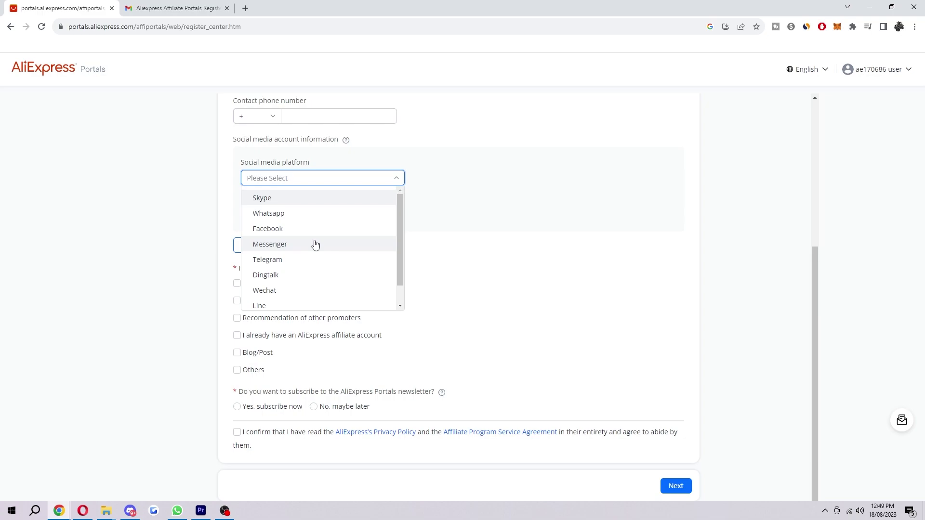
scroll(314, 231, down, 1)
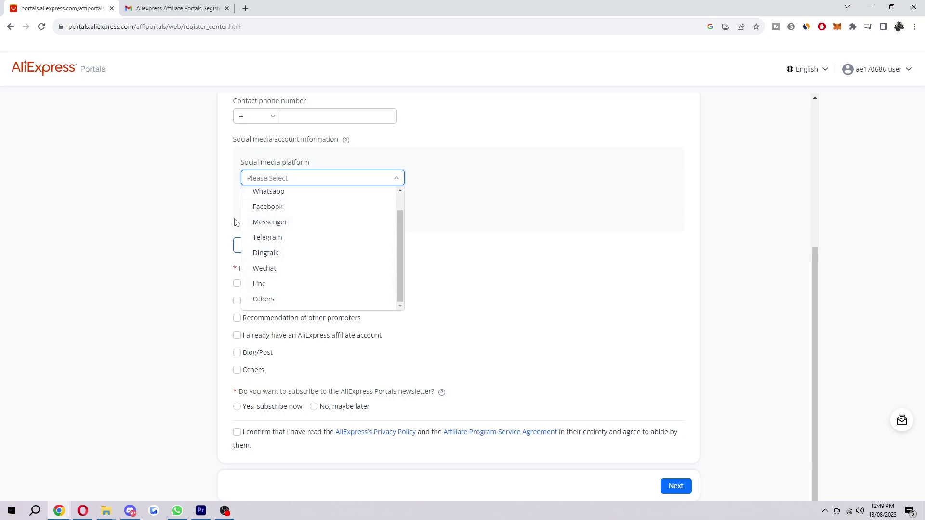
scroll(289, 290, up, 1)
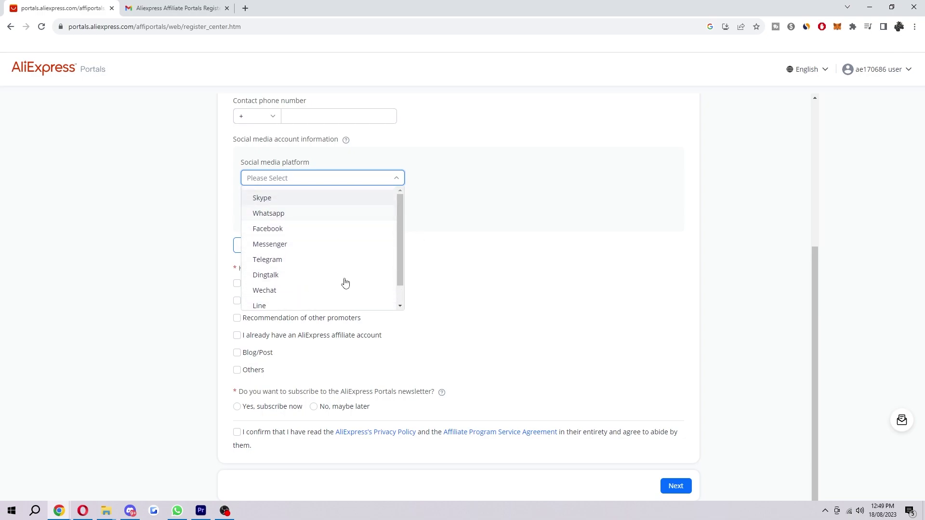
scroll(304, 258, down, 2)
click(285, 296)
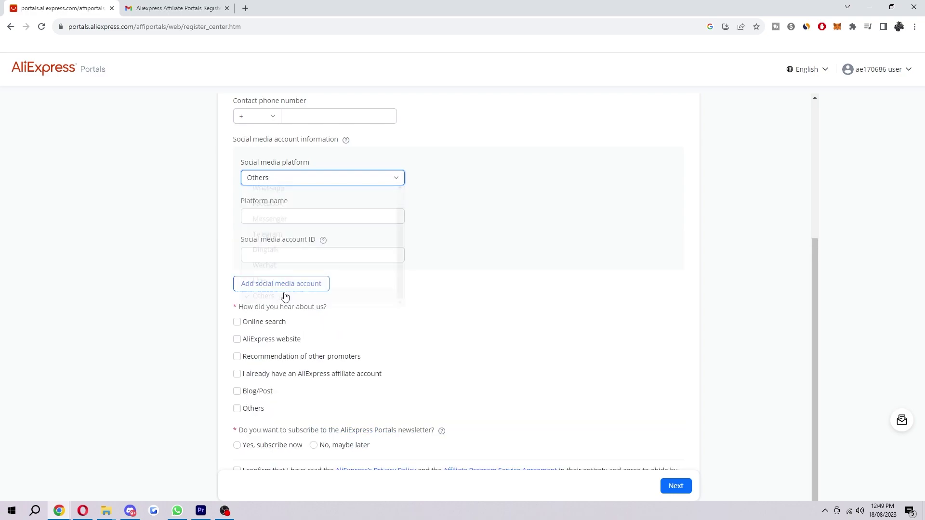
click(310, 219)
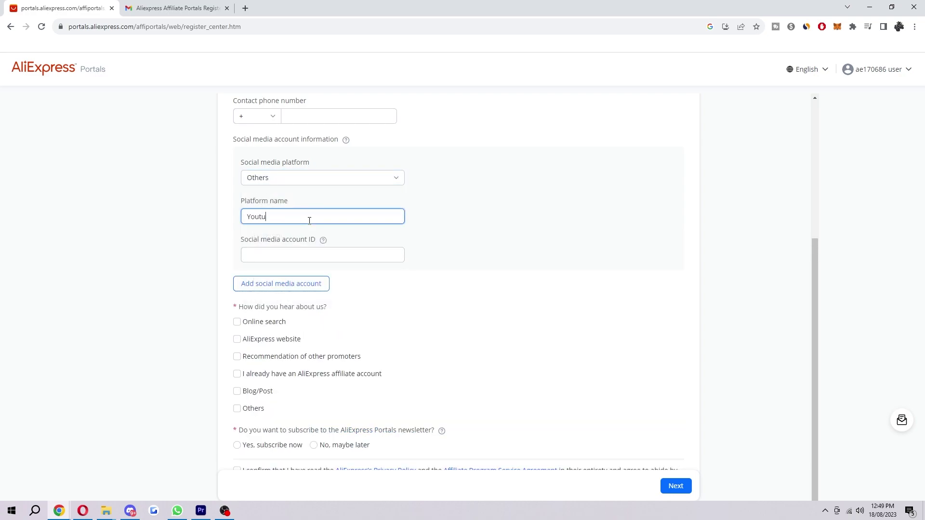
key(Tab)
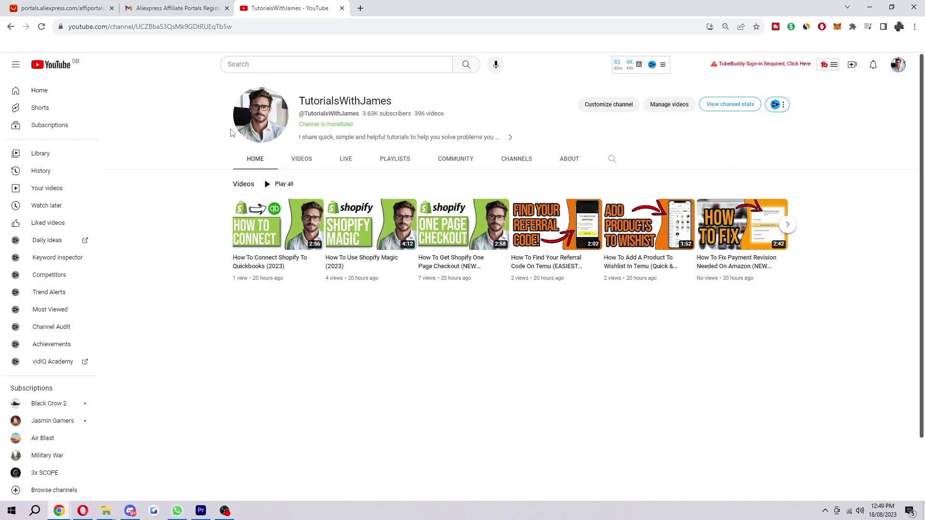
- Copy the channel ID from the YouTube channel's address and paste it as the account ID
drag(276, 28, 136, 31)
key(ctrl+c)
click(77, 8)
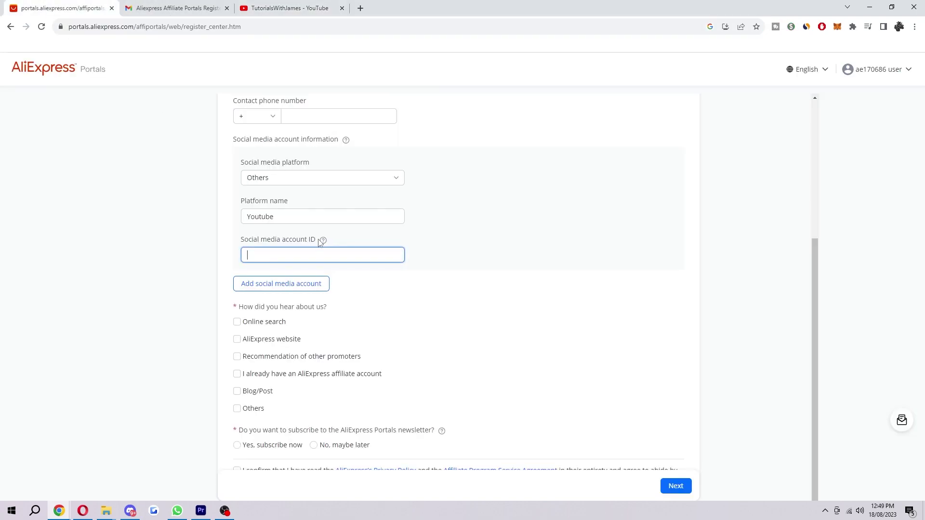
key(ctrl+v)
click(456, 295)
scroll(323, 275, down, 1)
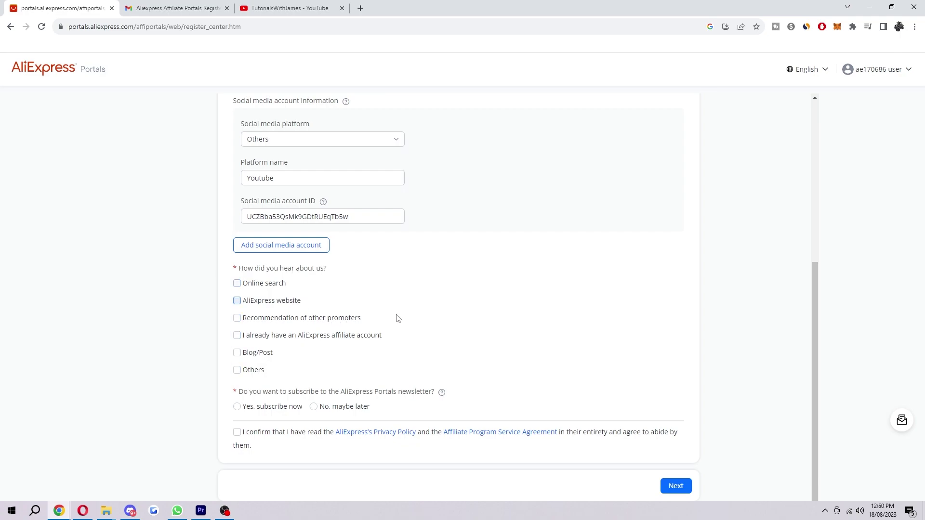
- Tick Online search, choose 'No, maybe later' for the newsletter, accept the privacy policy, and continue
key(space)
click(344, 408)
click(237, 433)
click(676, 488)
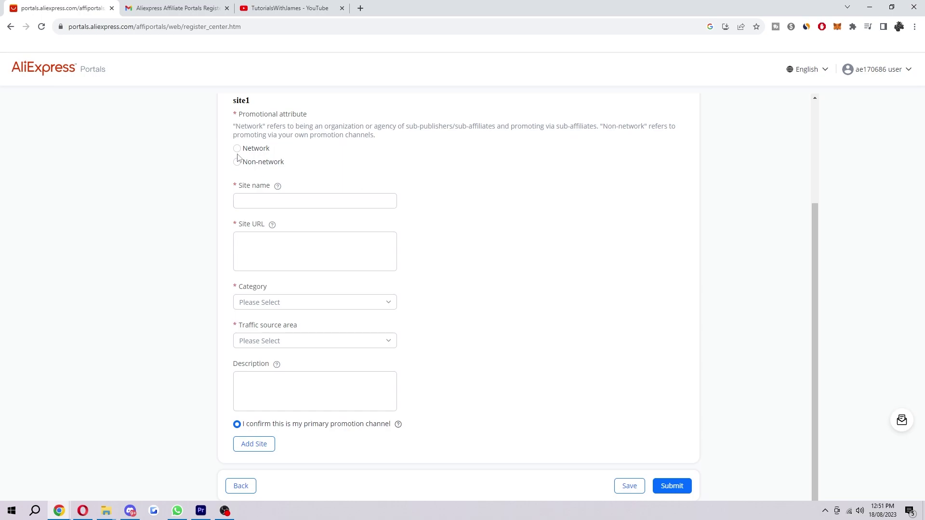
- Mark the promotion site as Non-network, channel type Social media, with the Others sub-option
click(267, 166)
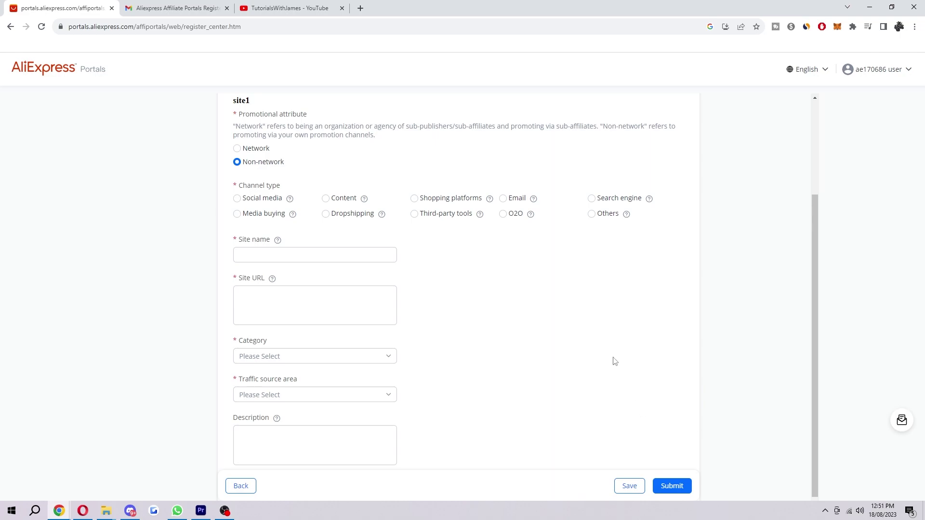
click(257, 202)
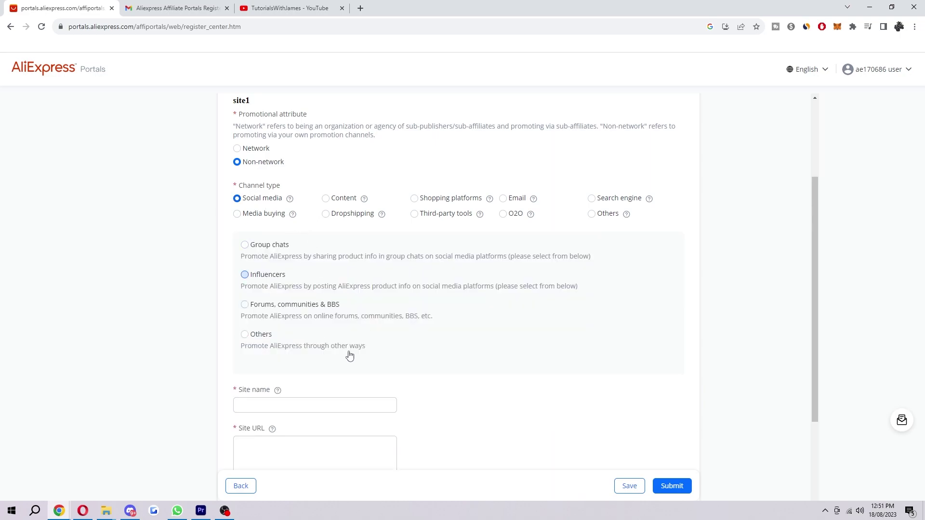
click(246, 336)
scroll(303, 333, down, 3)
scroll(271, 307, down, 1)
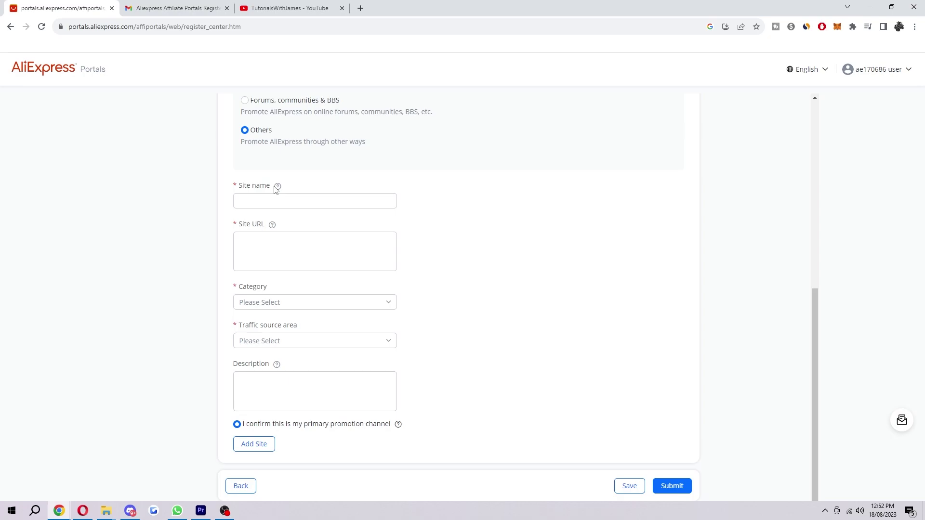
- Enter site name Youtube and paste the YouTube channel URL as the Site URL
click(363, 196)
text(Youtube)
key(Tab)
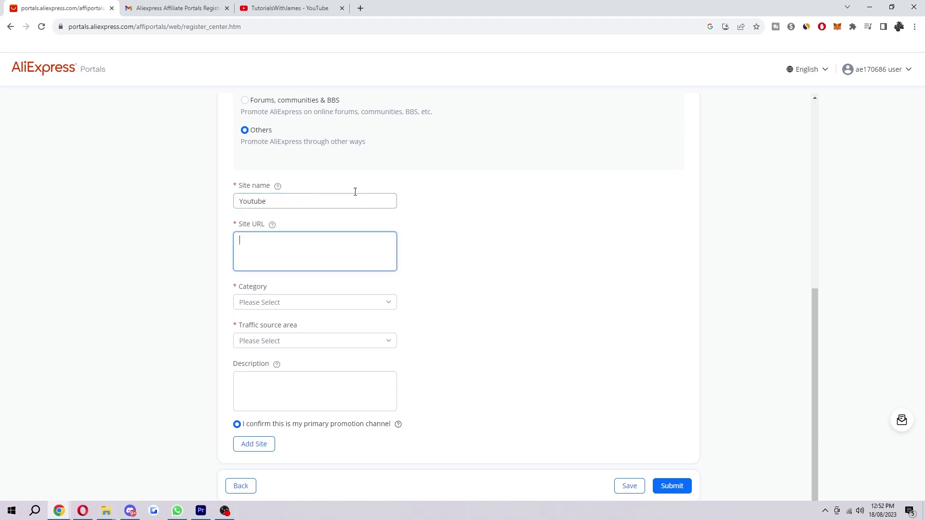
click(285, 8)
drag(270, 27, 68, 27)
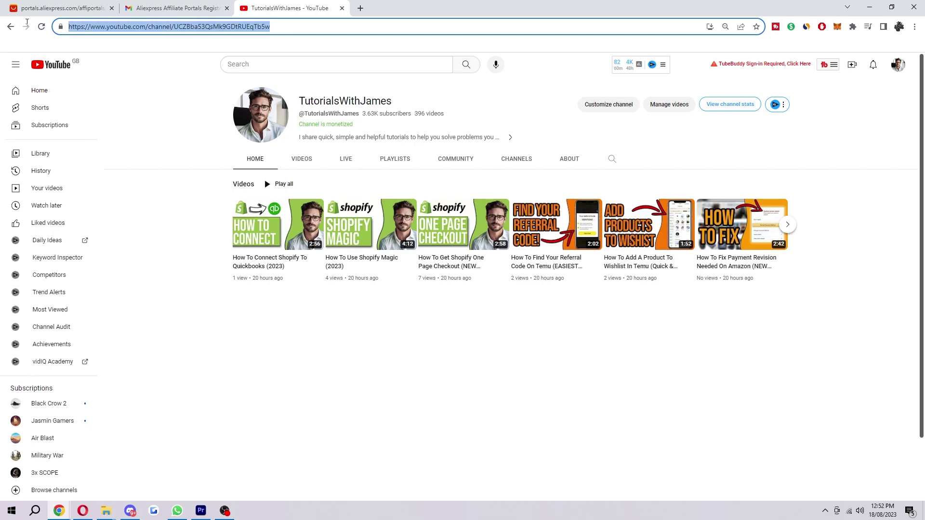
key(ctrl+c)
click(76, 13)
key(ctrl+v)
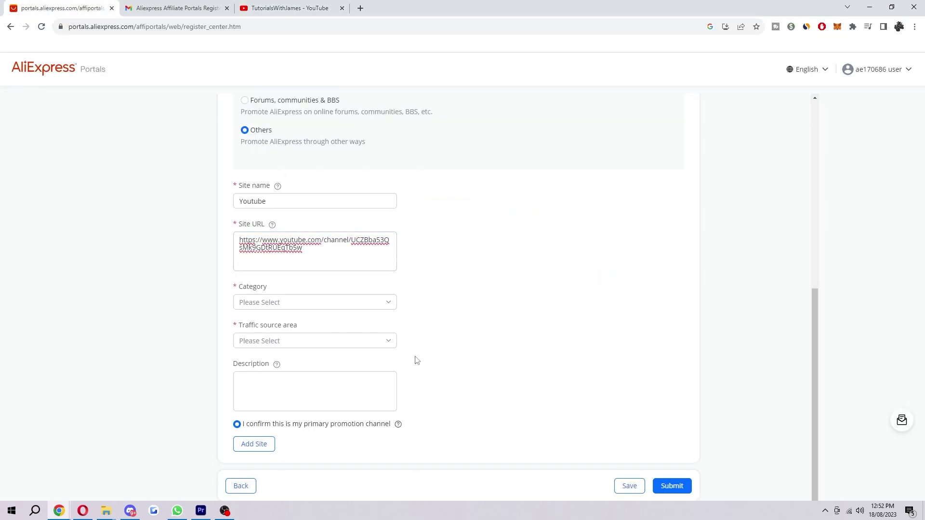
- Set the site category to Computer & Office
click(316, 302)
scroll(337, 357, down, 3)
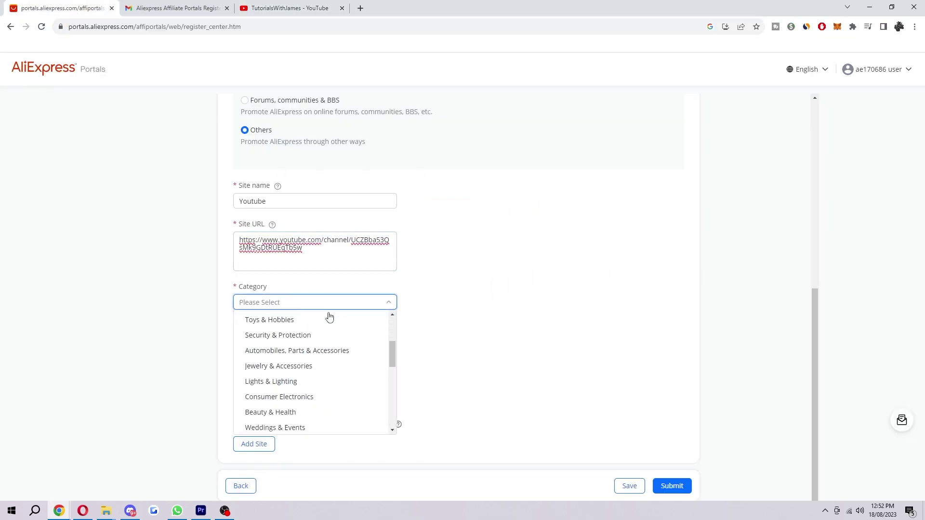
scroll(328, 376, down, 3)
scroll(327, 383, up, 6)
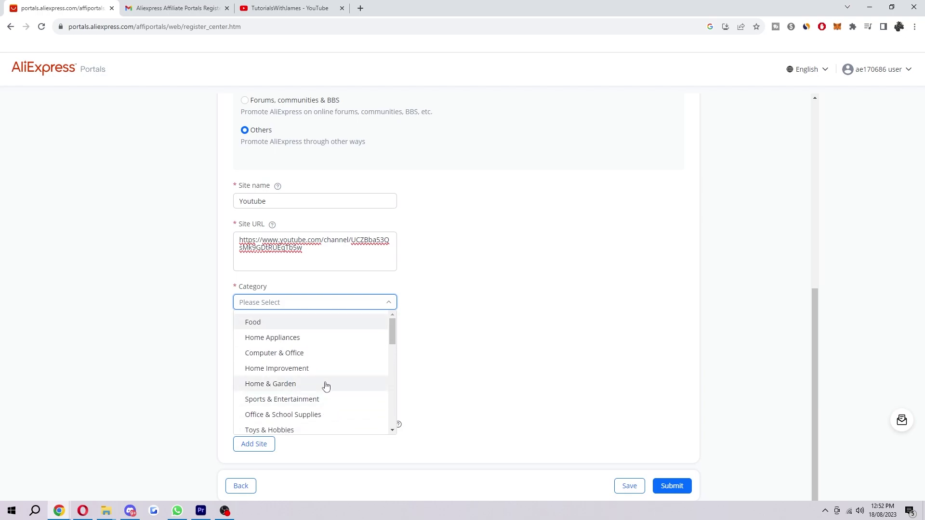
click(309, 353)
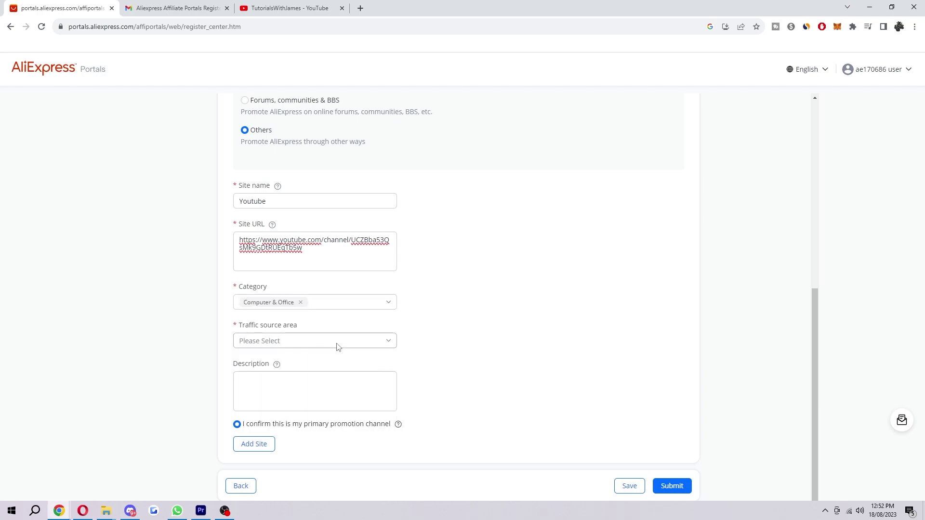
- Set the traffic source area to United Kingdom
click(307, 340)
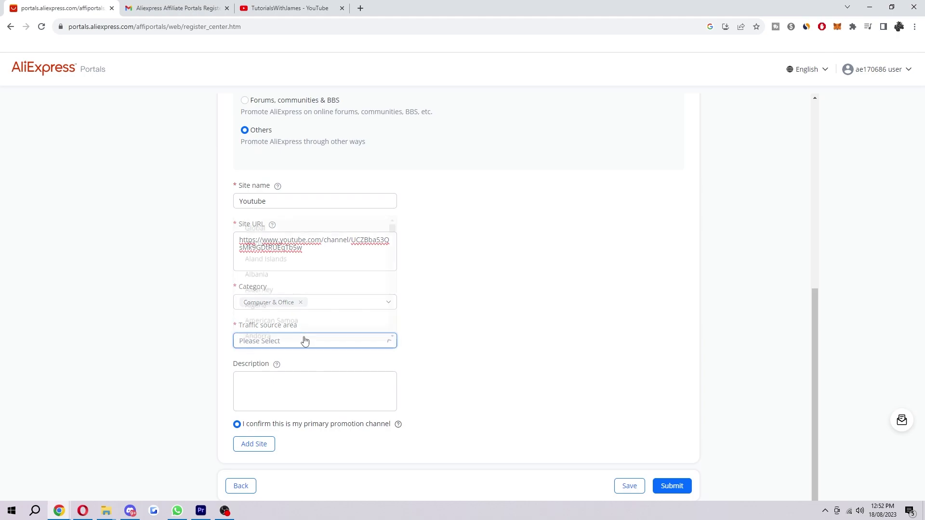
click(304, 341)
click(316, 341)
scroll(316, 262, down, 20)
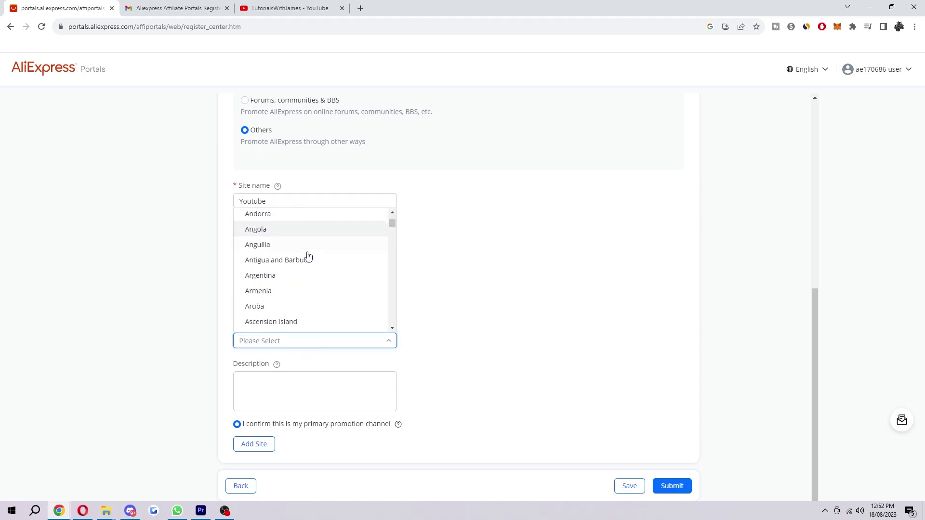
drag(393, 251, 307, 304)
click(306, 304)
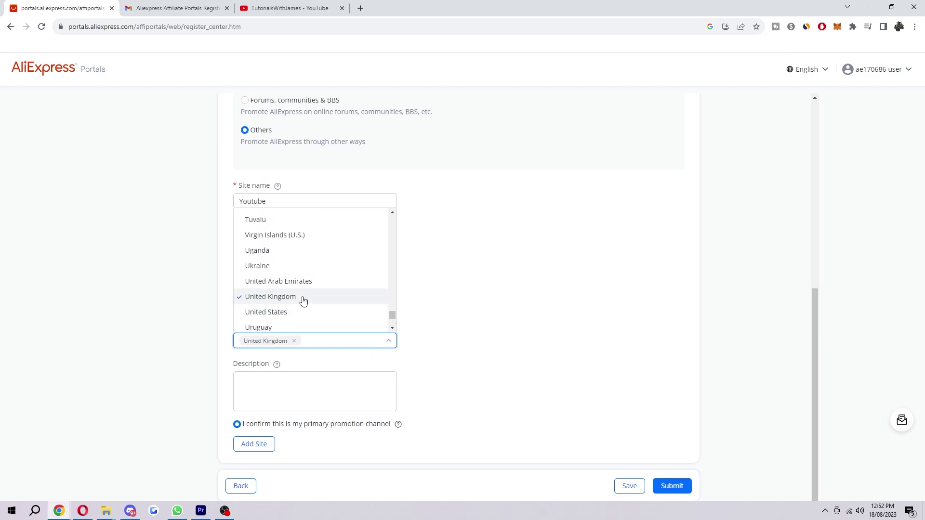
click(453, 336)
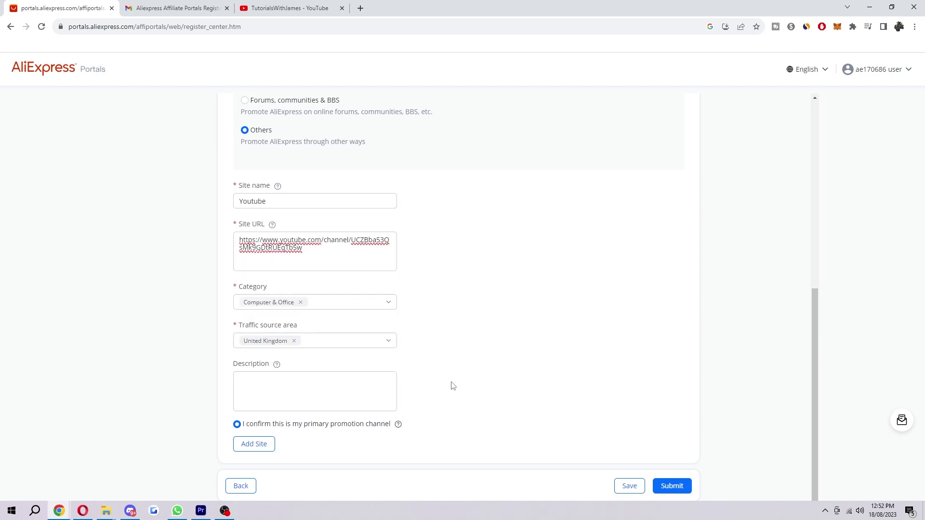
click(321, 381)
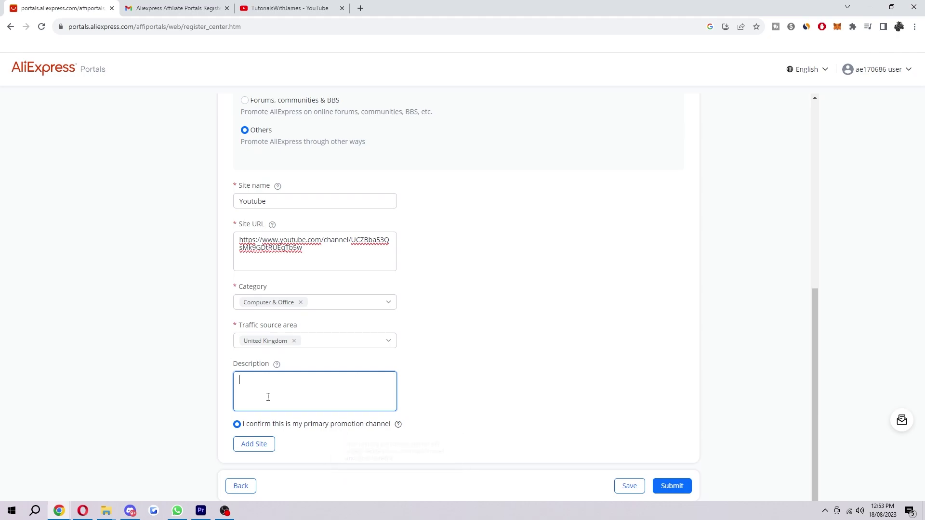
click(238, 426)
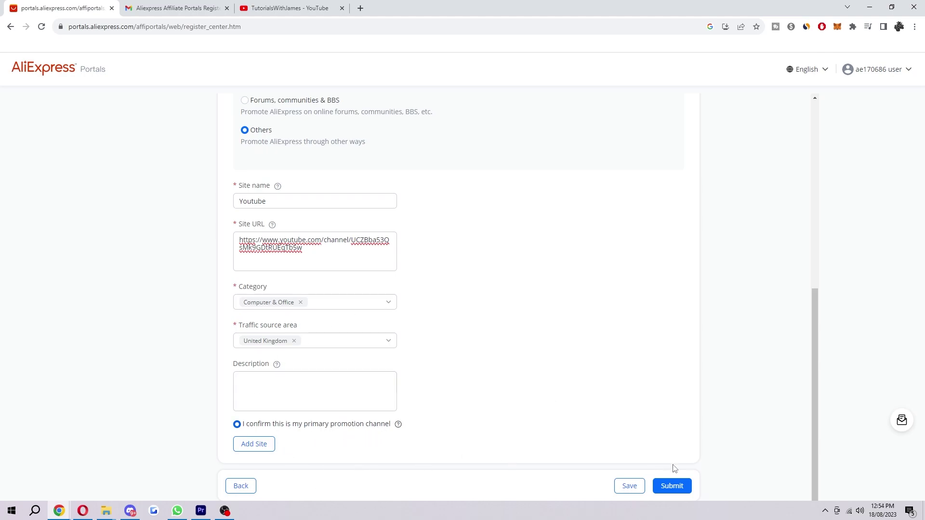
- Submit the completed affiliate registration form
click(676, 487)
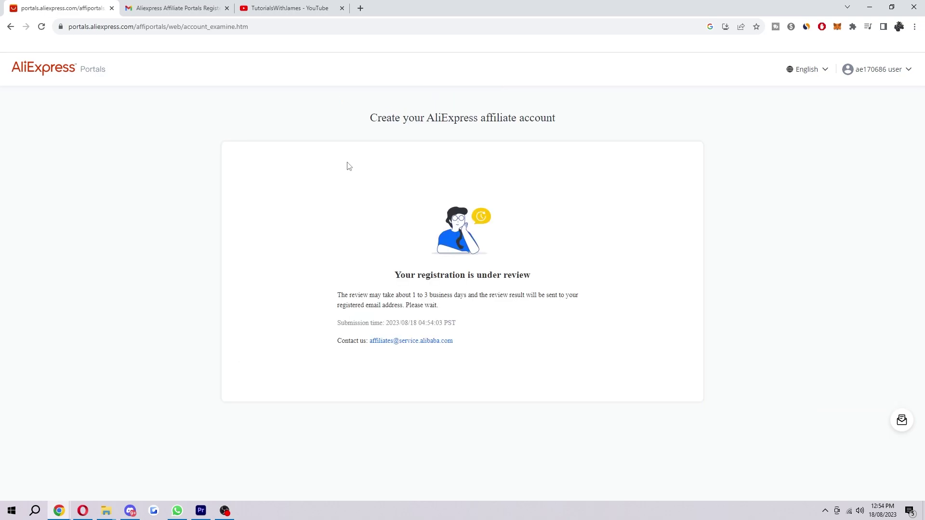